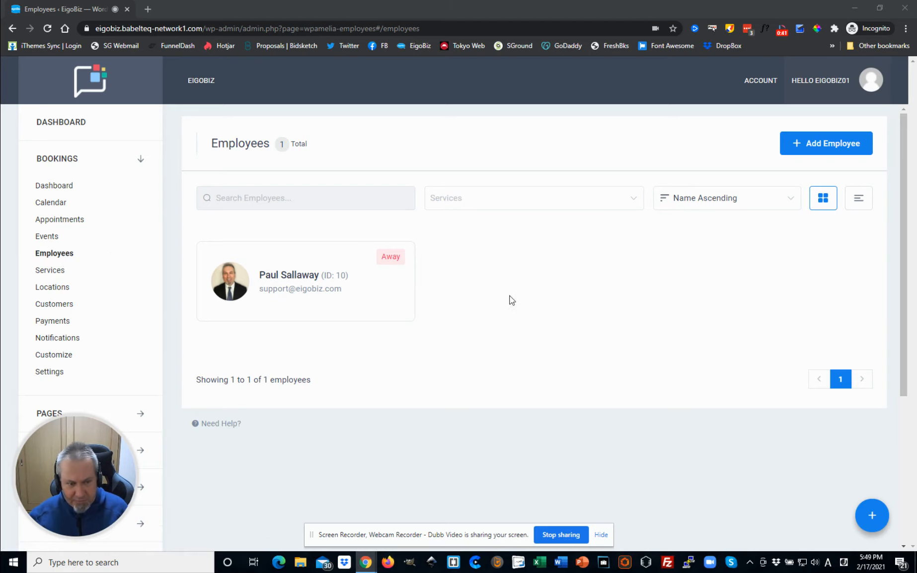
- Open the listed employee's record and review the profile details, from the name and contact fields to the internal note
click(300, 288)
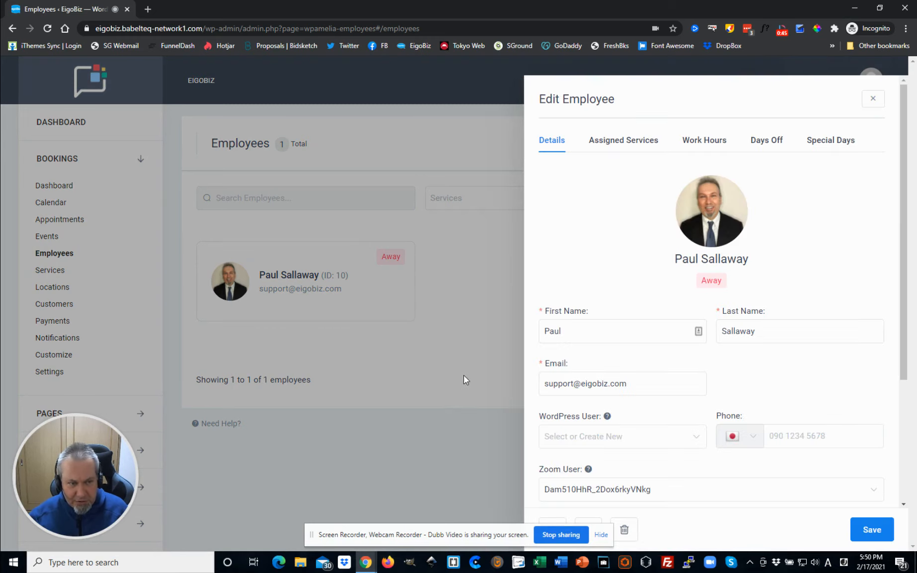
scroll(784, 381, down, 1)
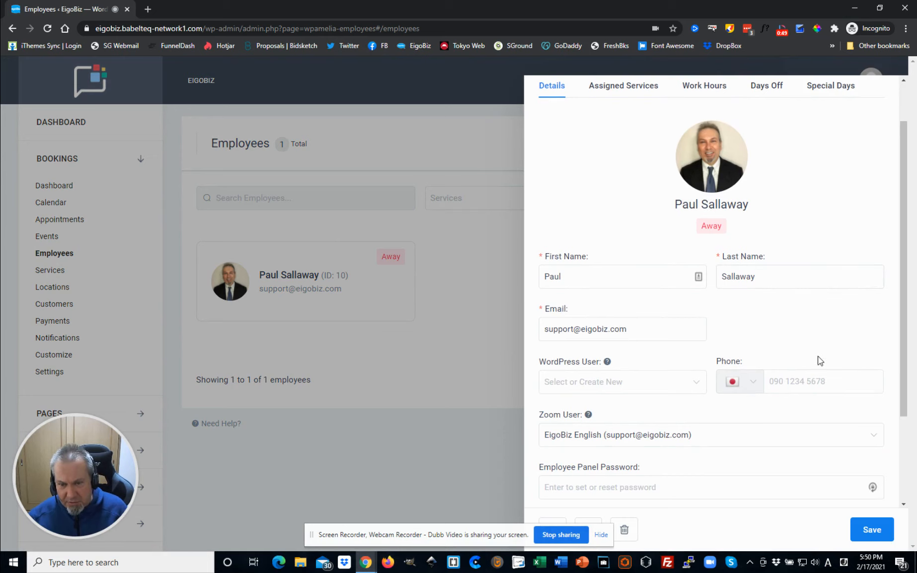
scroll(775, 427, down, 1)
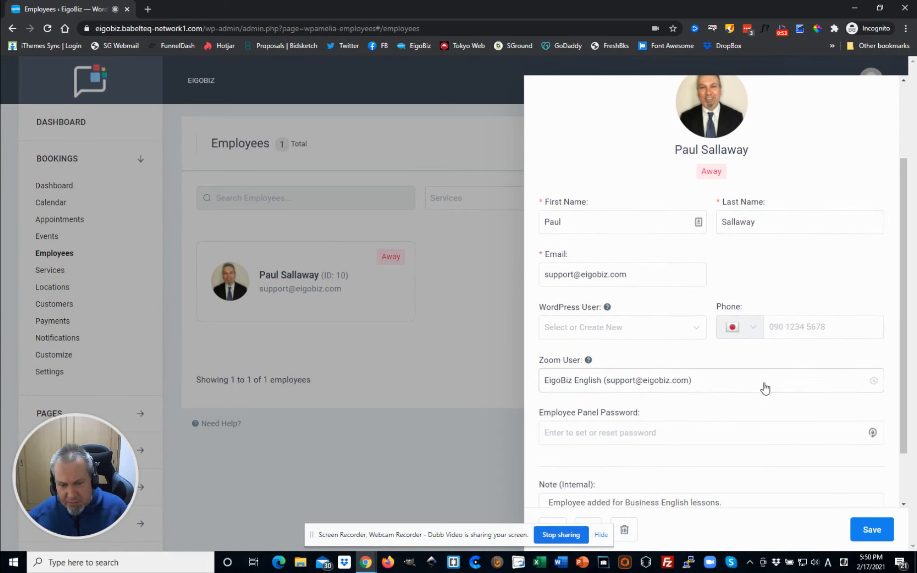
scroll(750, 404, down, 1)
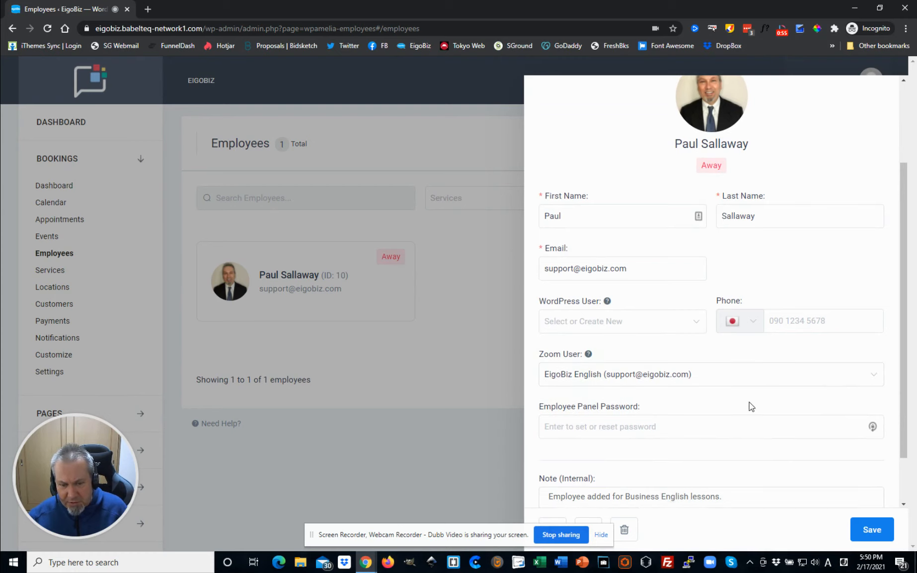
scroll(749, 403, down, 1)
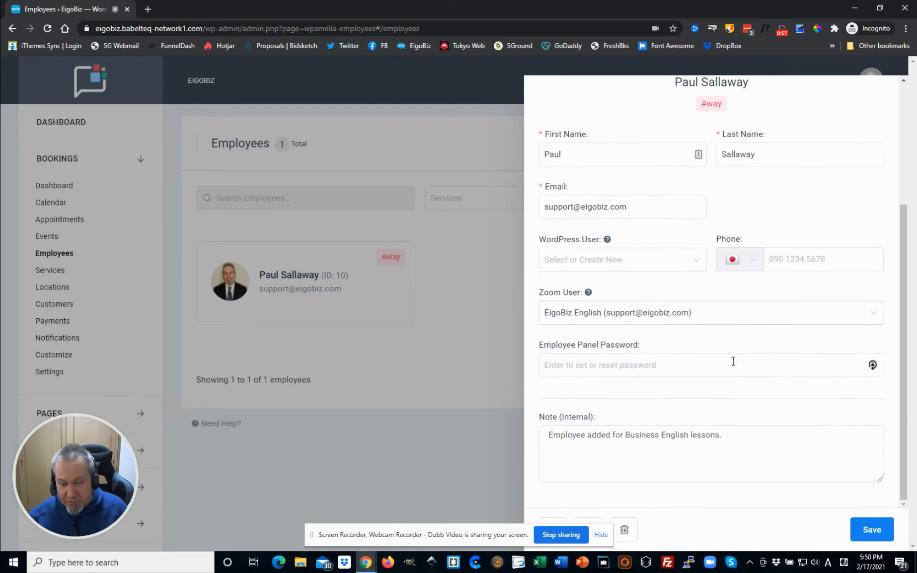
scroll(755, 373, up, 3)
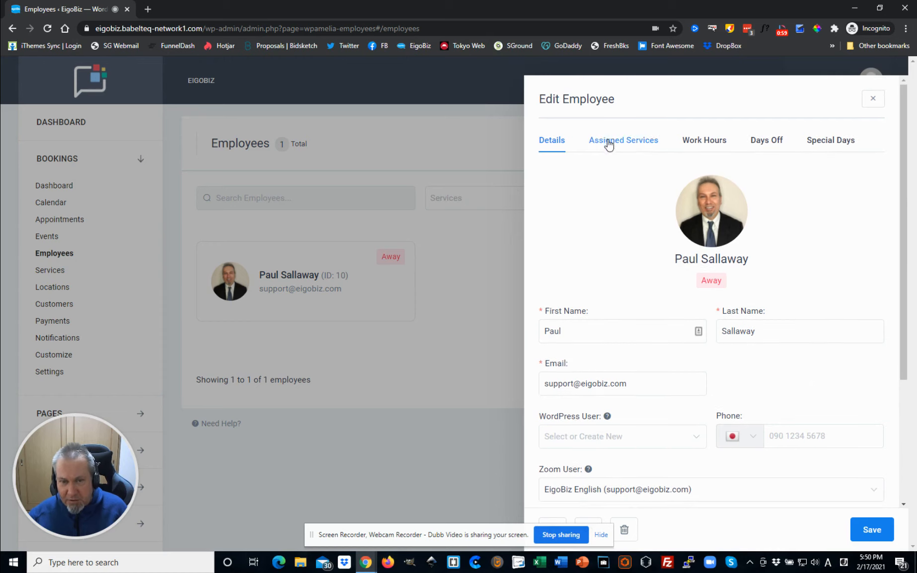
- Review the employee's assigned services, work hours, days off and special days, and close the record without saving
click(640, 145)
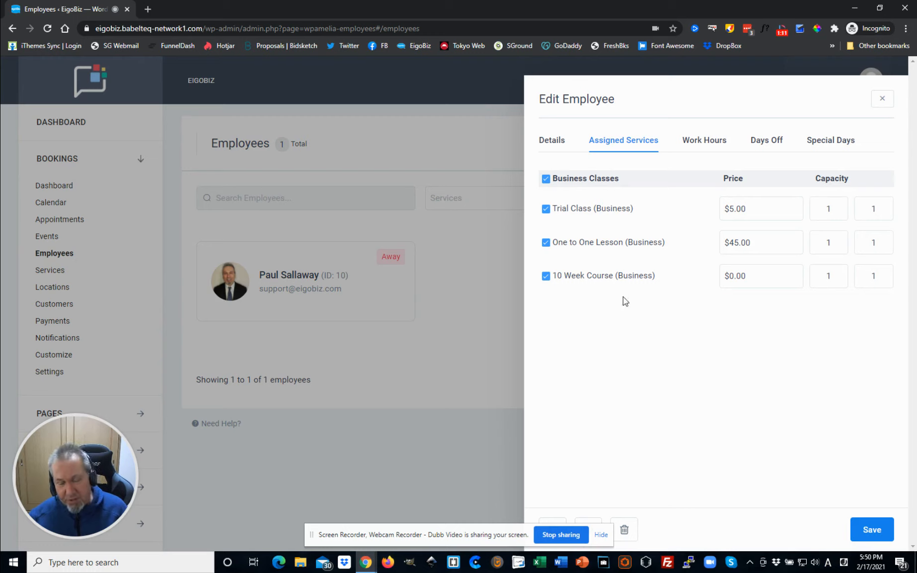
click(716, 141)
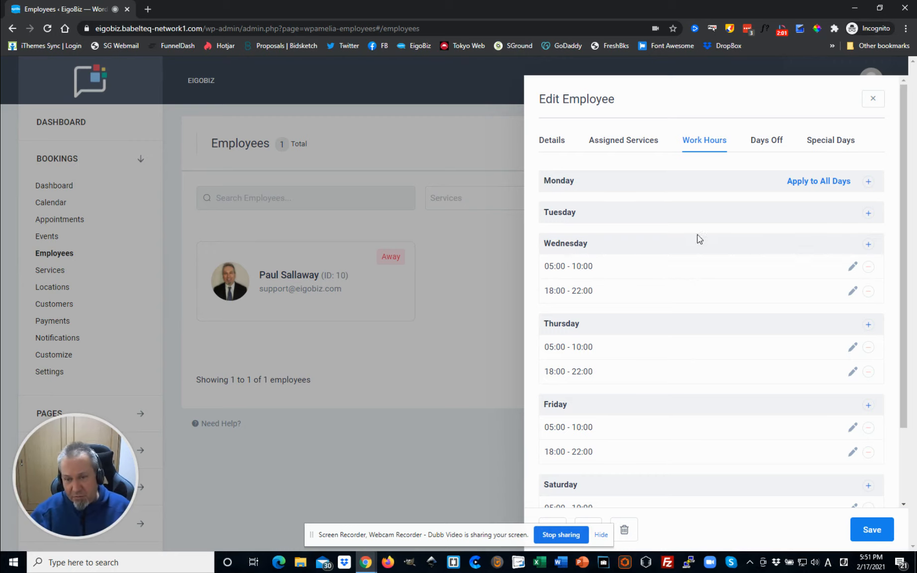
scroll(716, 322, down, 2)
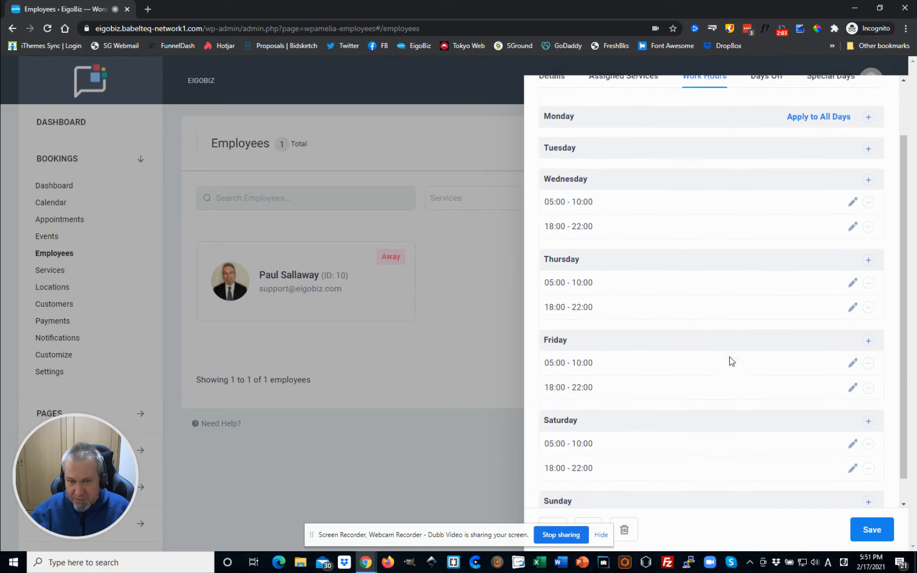
scroll(711, 367, up, 2)
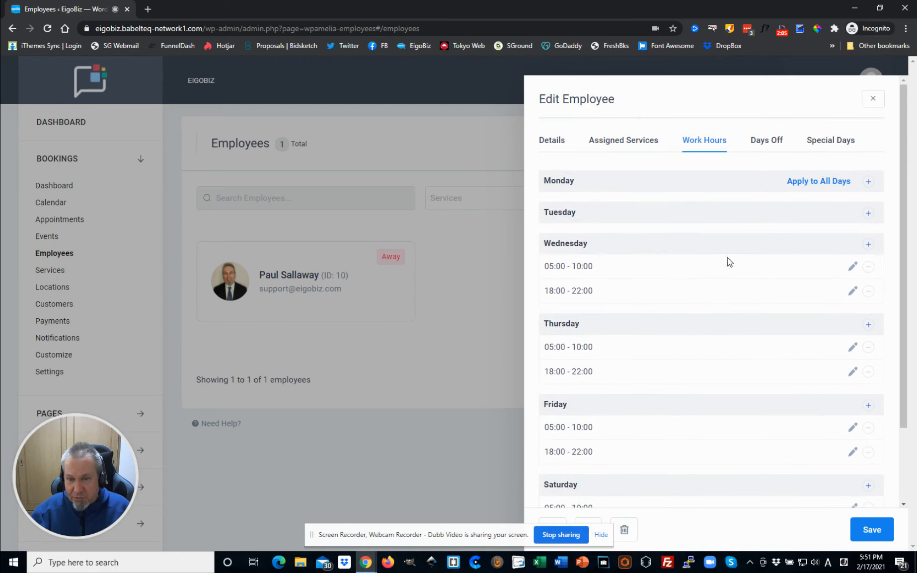
click(773, 144)
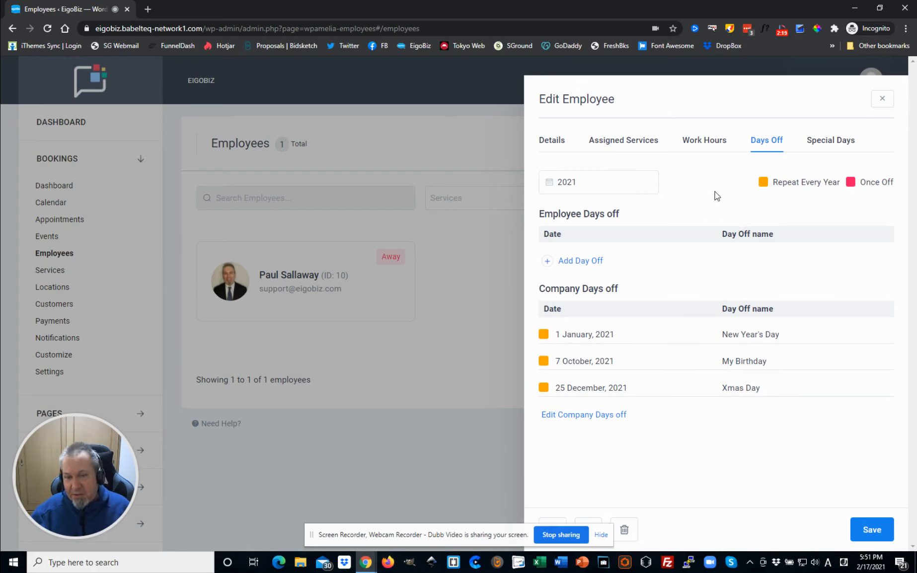
click(825, 143)
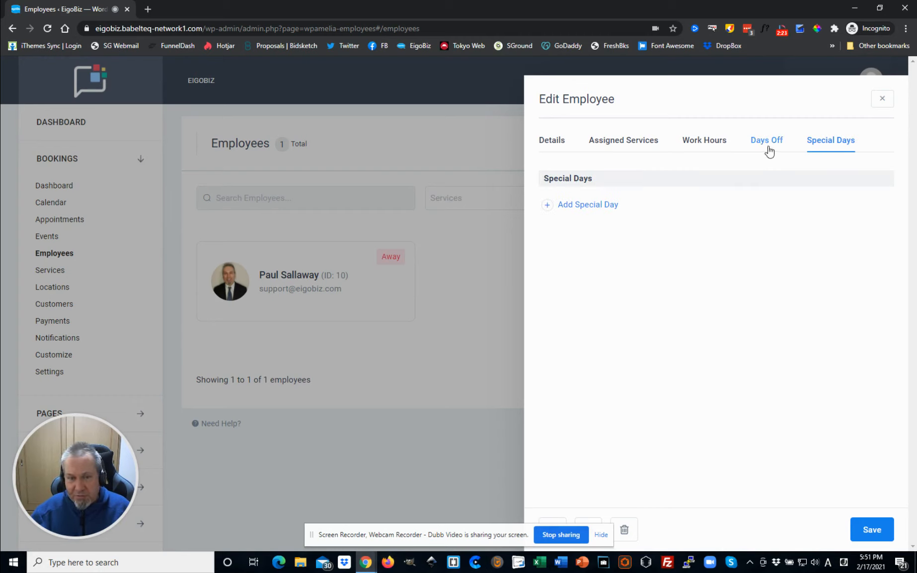
click(497, 154)
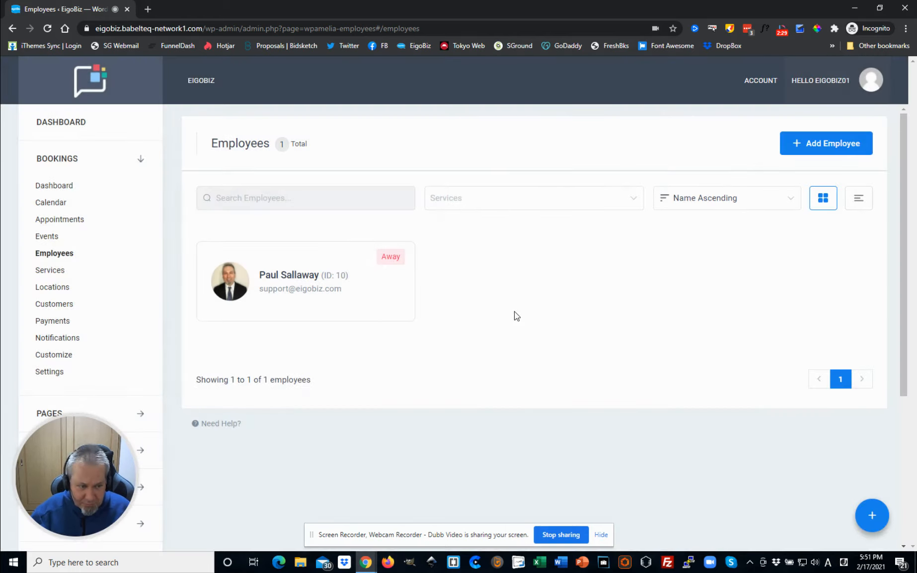
- Open the Trial Class (Business) service and review its details, from category, duration and price to assigned employees and description
click(60, 269)
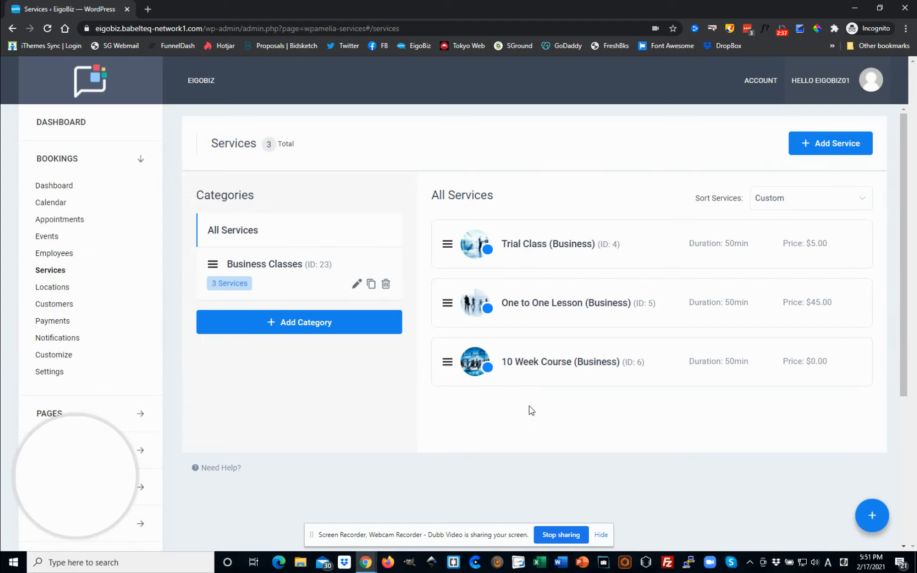
click(536, 246)
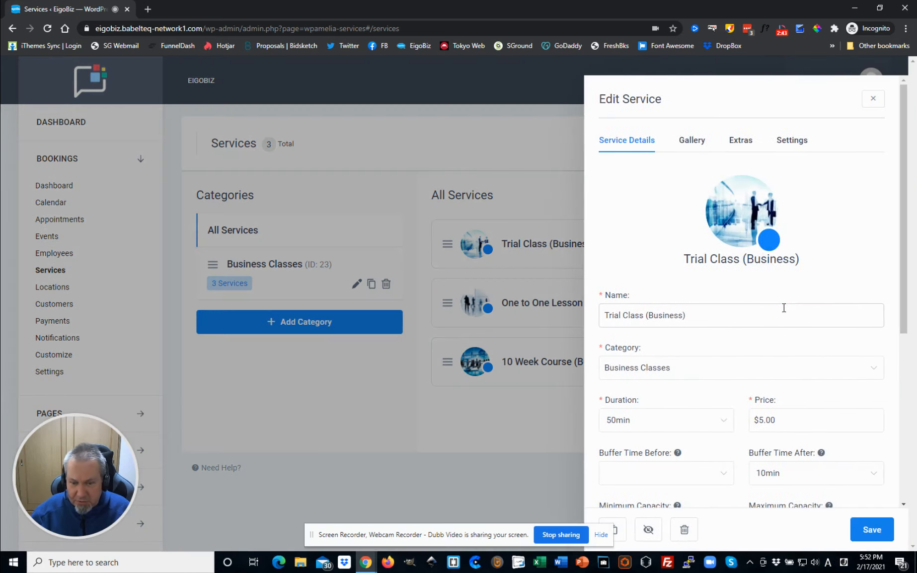
scroll(782, 306, down, 1)
scroll(710, 293, down, 1)
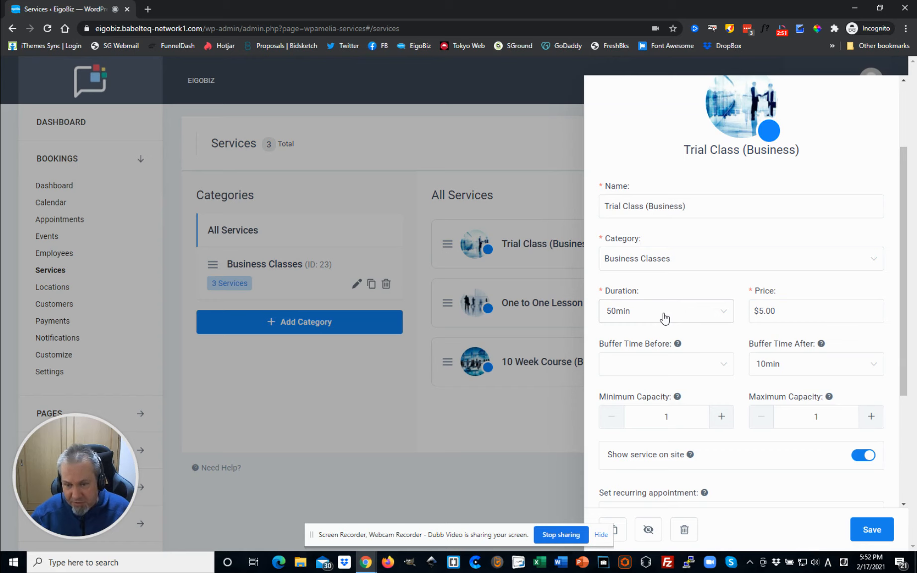
scroll(664, 317, down, 1)
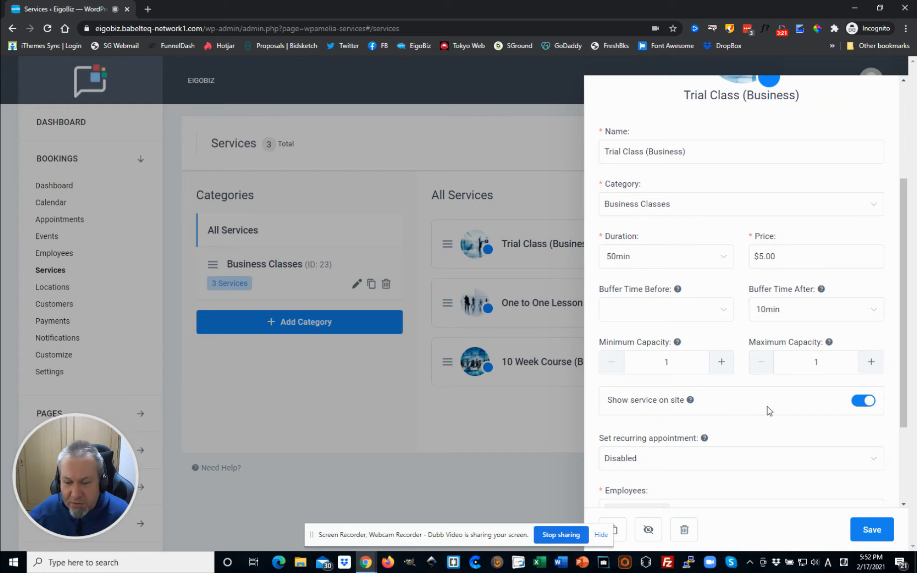
scroll(767, 410, down, 2)
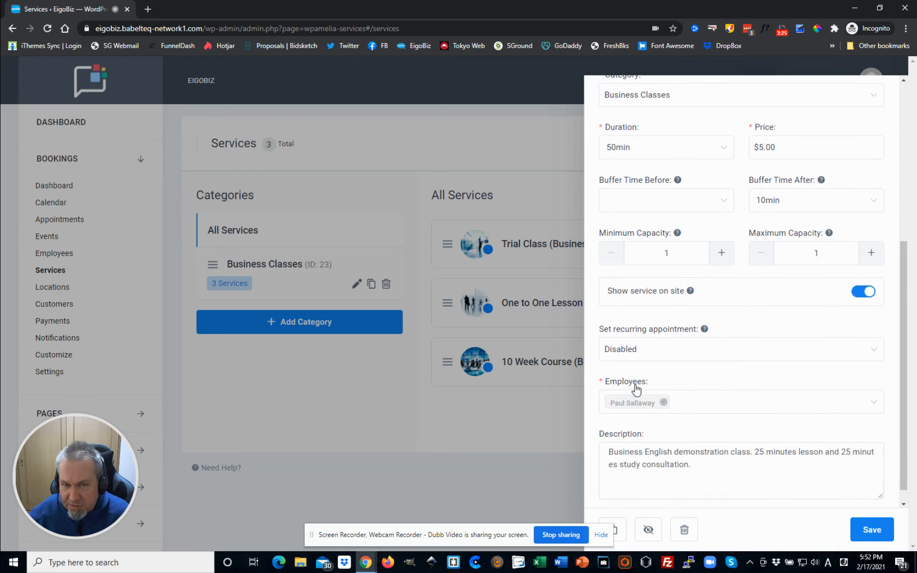
scroll(680, 378, down, 1)
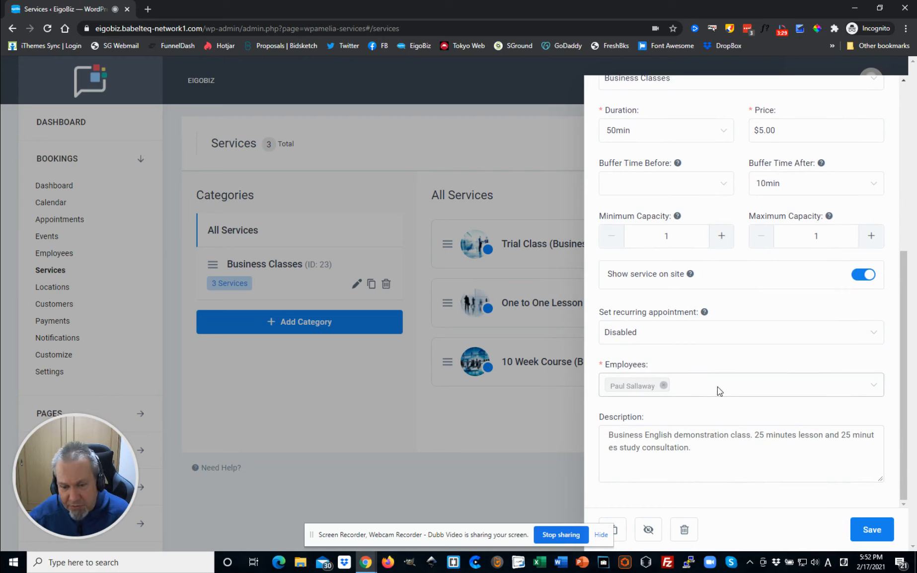
scroll(750, 389, up, 6)
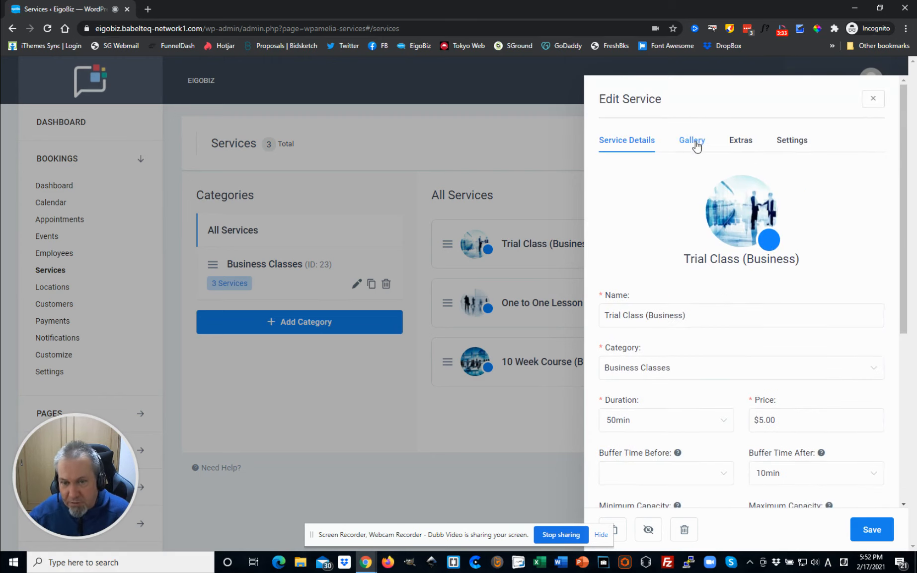
- Review the Trial Class (Business) service's gallery, extras and settings, and close it without saving
click(700, 142)
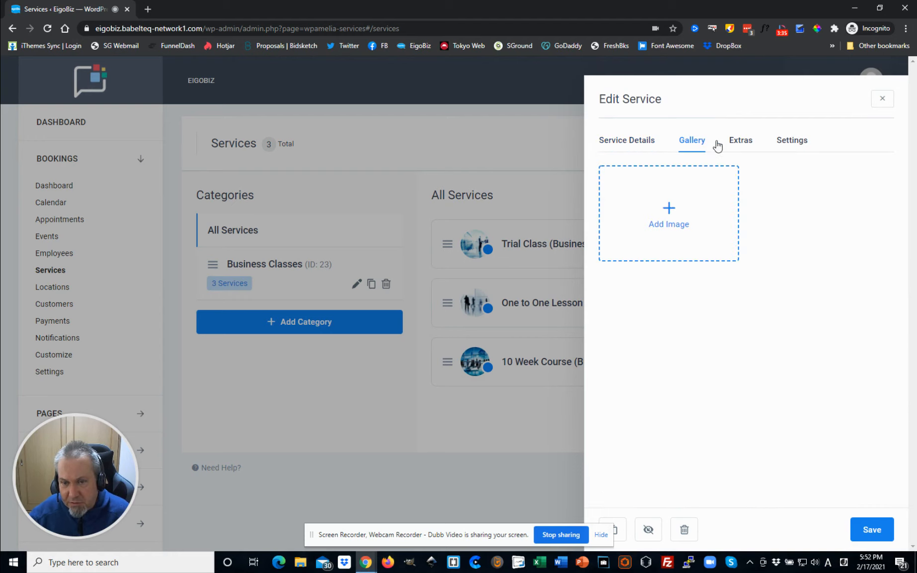
click(747, 144)
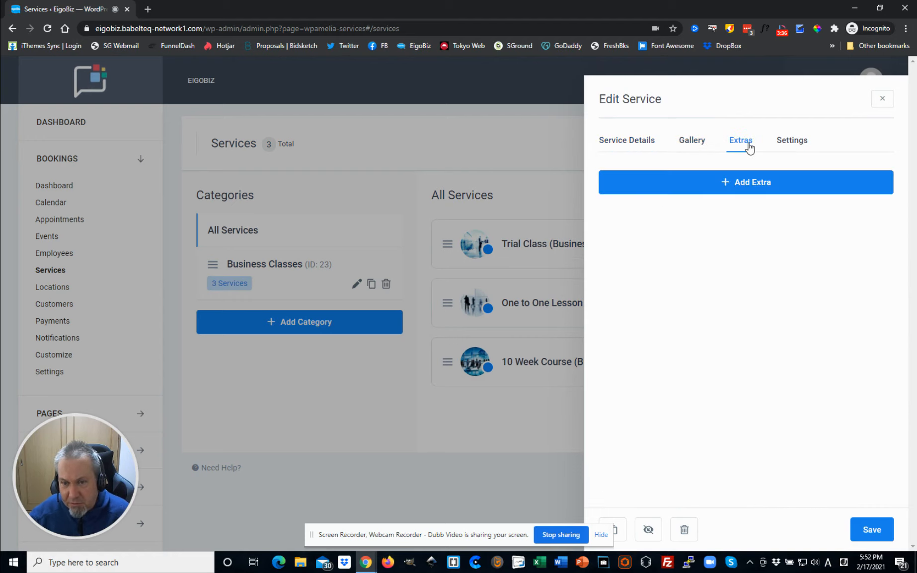
click(792, 144)
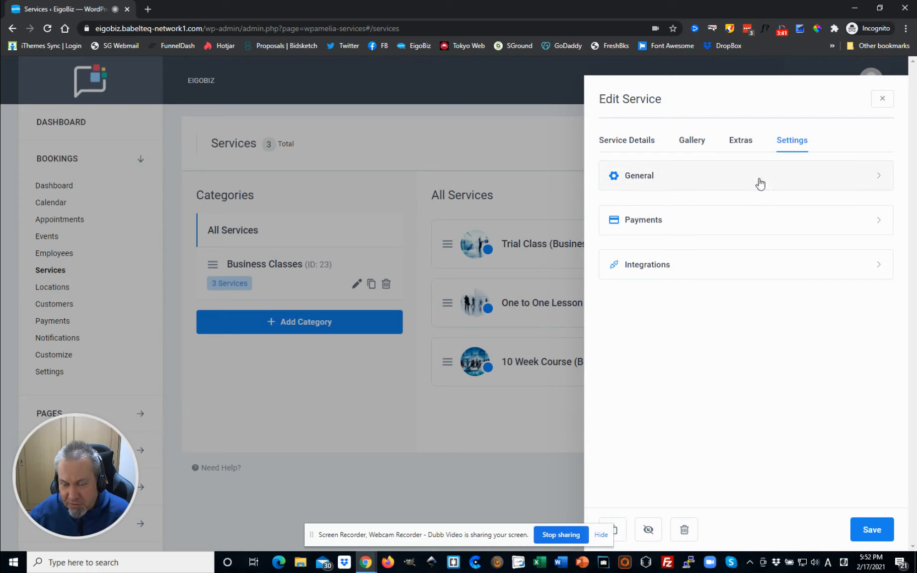
click(546, 143)
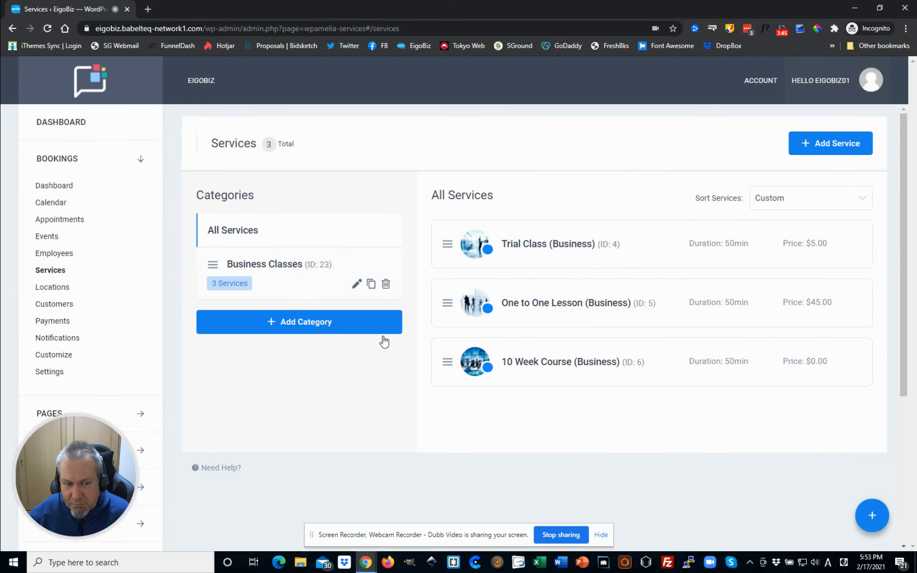
- Reopen the employee's record and check the assigned services and the weekly work hours
click(57, 255)
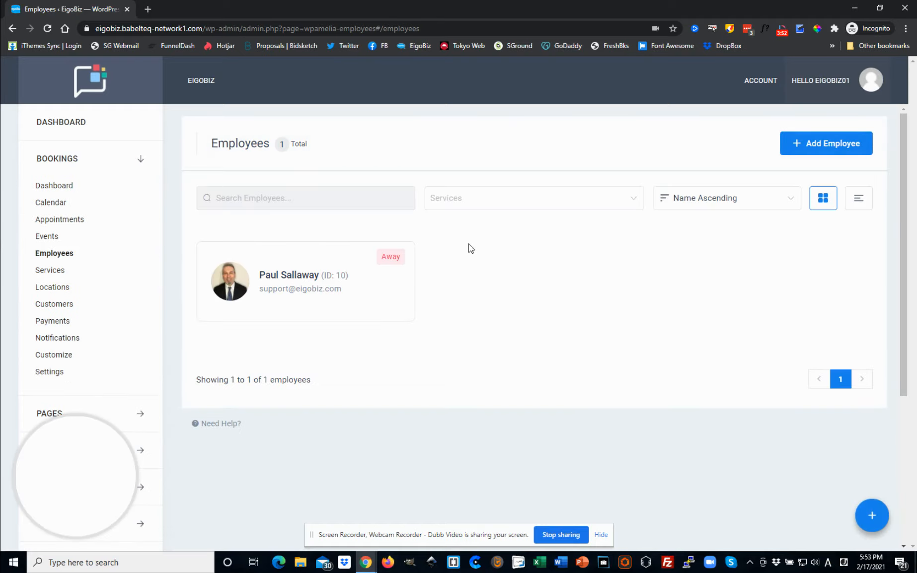
click(293, 279)
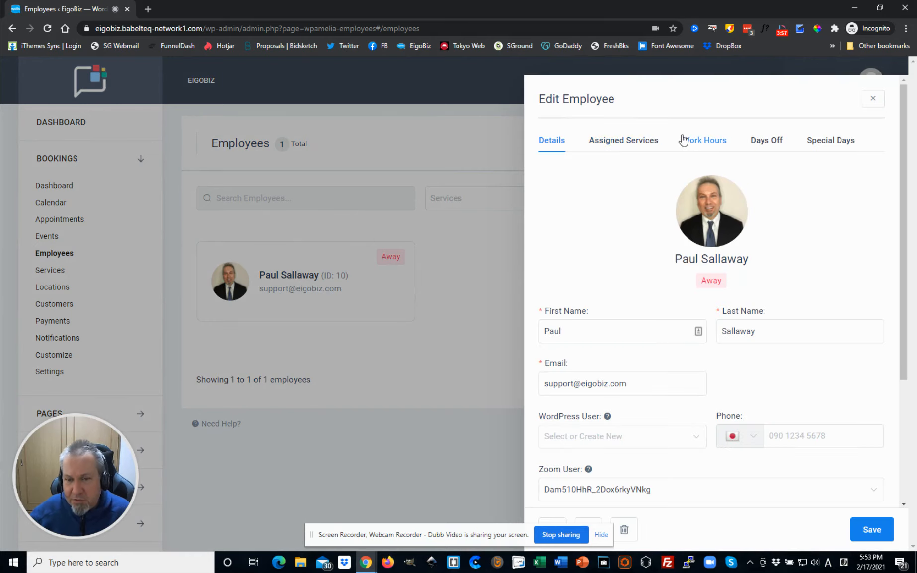
click(621, 150)
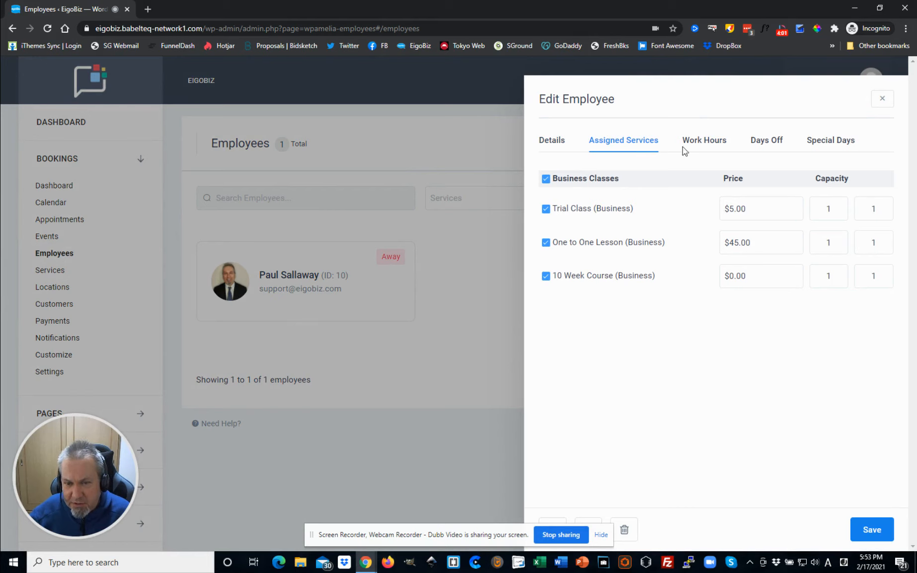
click(704, 143)
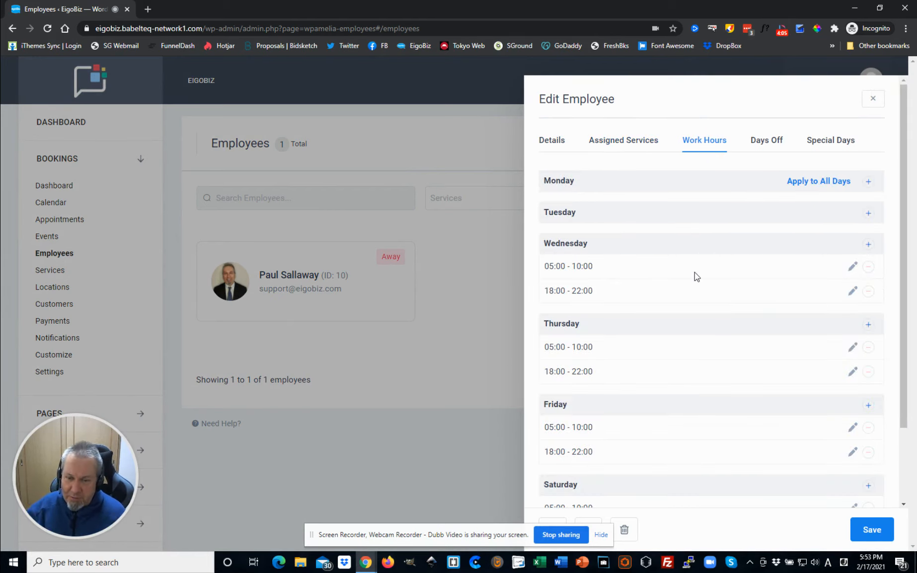
scroll(694, 272, down, 2)
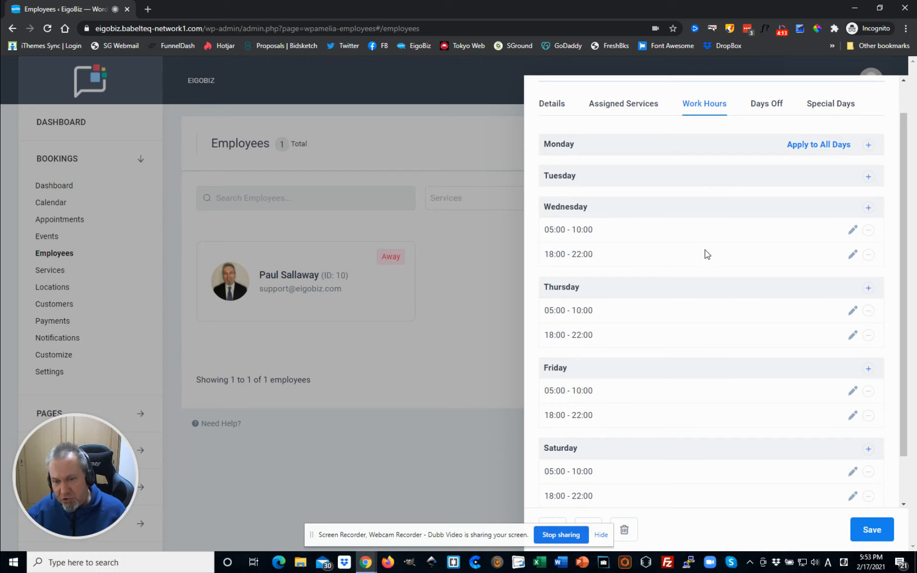
- Try limiting the Wednesday 05:00–10:00 work hours to Trial Class (Business), remove the service again, and close the record without saving
click(852, 231)
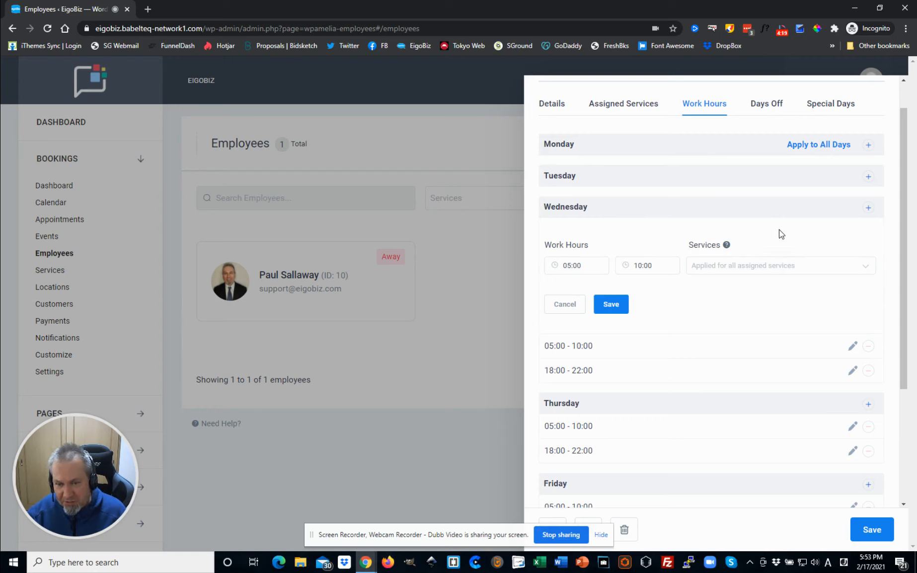
click(747, 270)
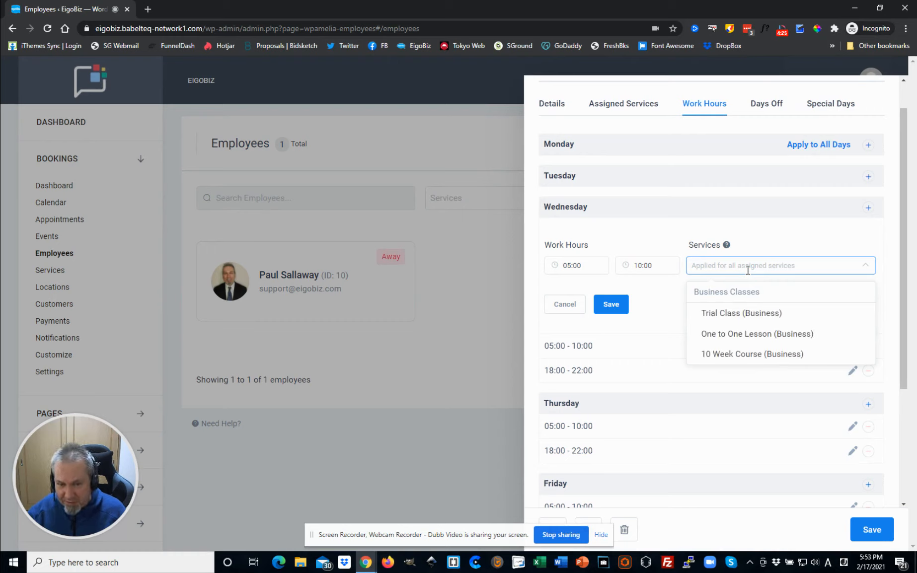
click(741, 316)
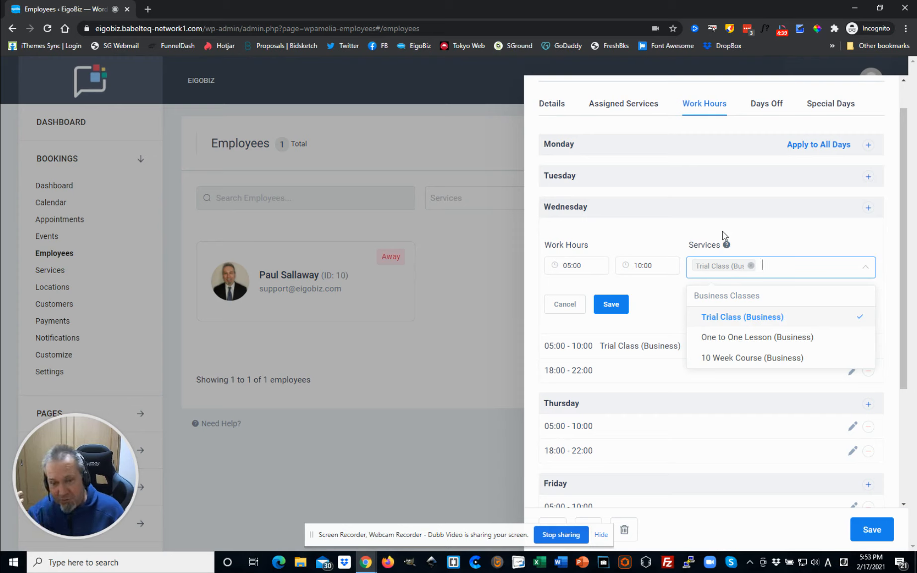
click(751, 266)
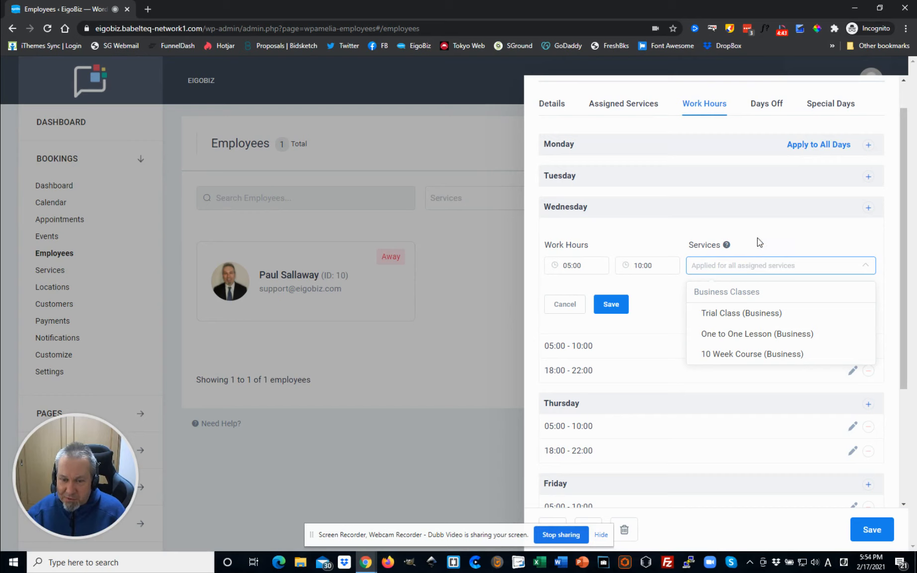
click(566, 304)
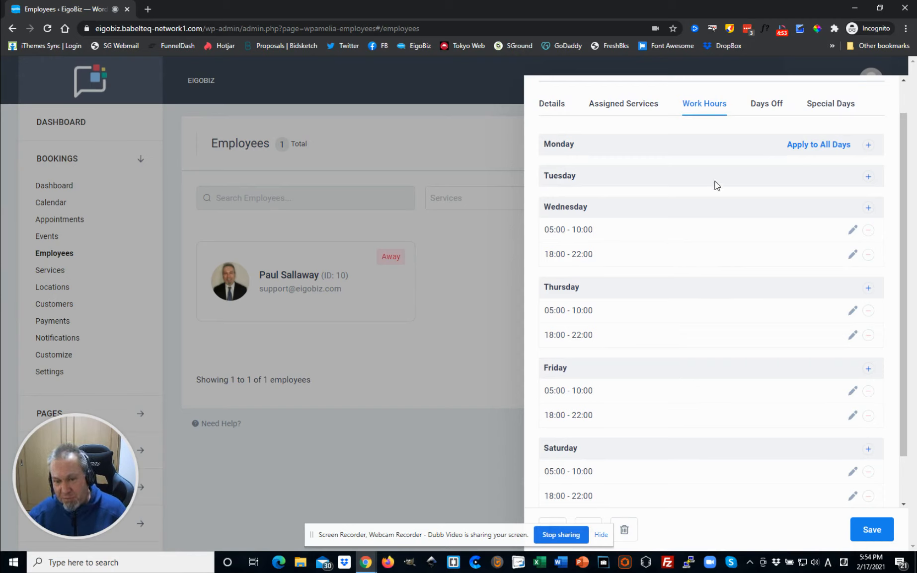
click(431, 124)
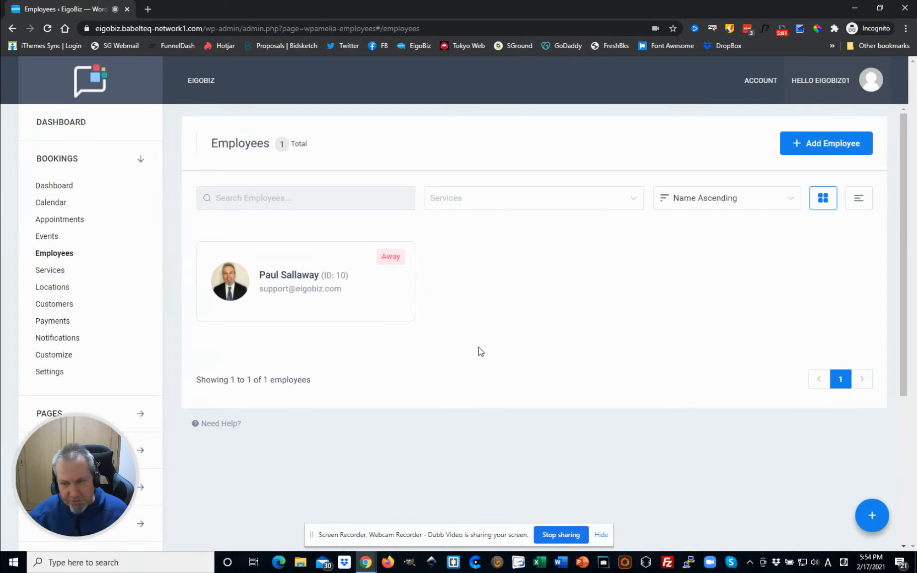
- Open the booking system's general settings and check the options for the default time slot step and default appointment status
click(48, 372)
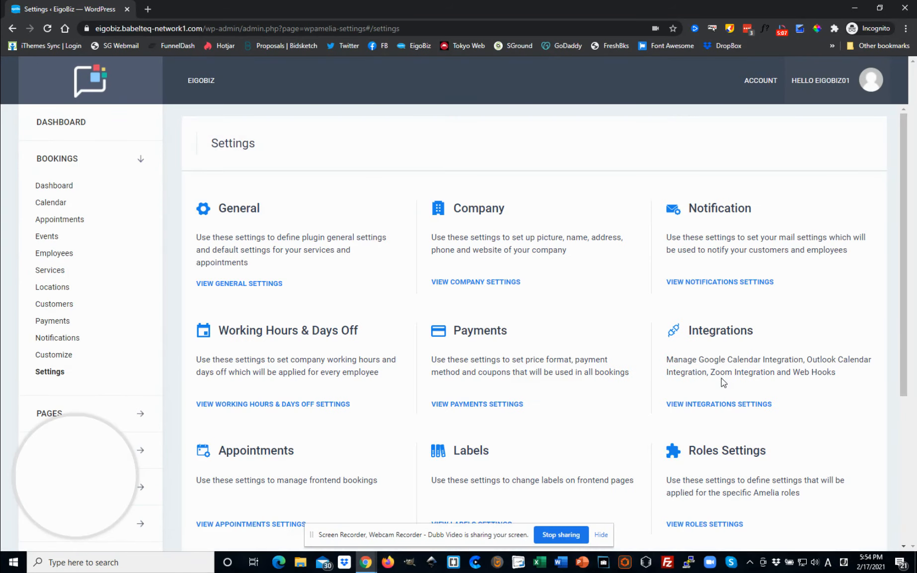
click(236, 283)
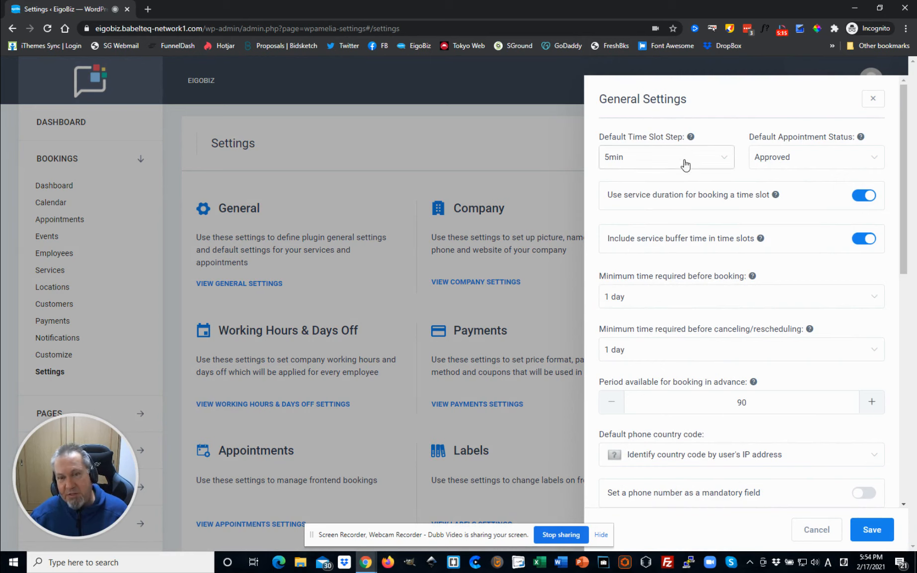
click(708, 166)
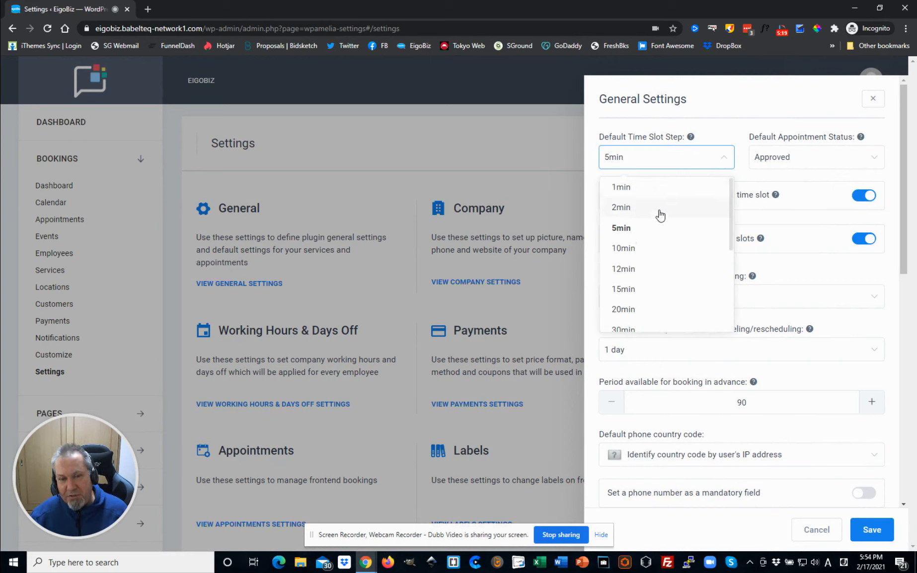
click(681, 164)
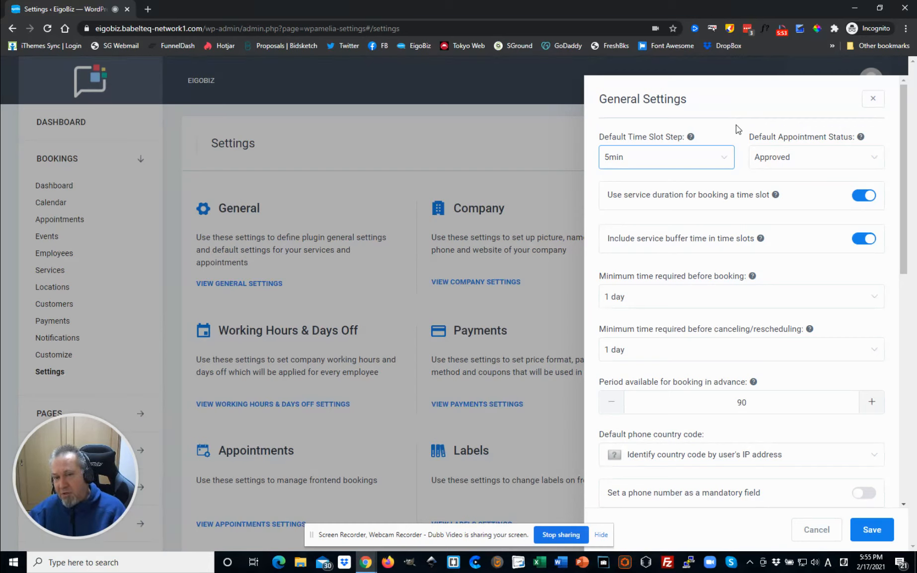
click(822, 159)
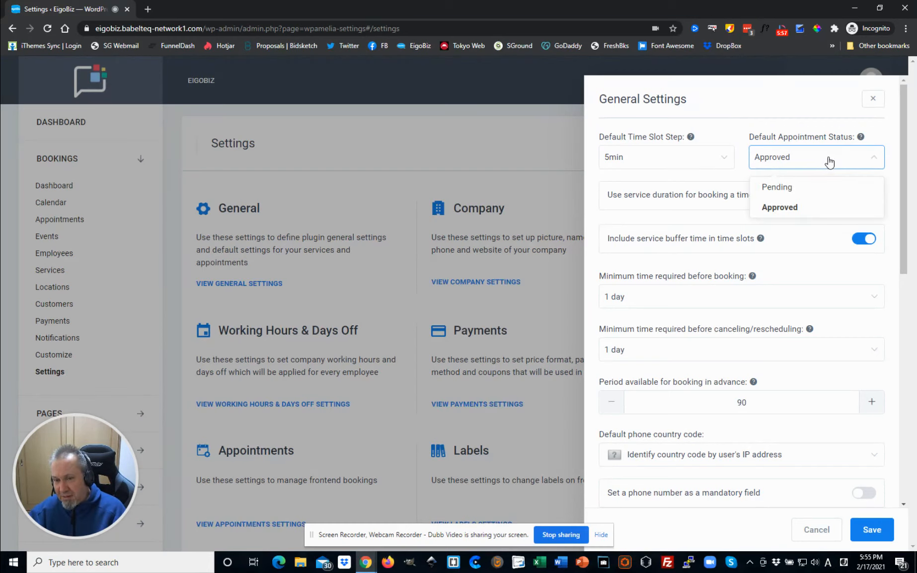
click(828, 161)
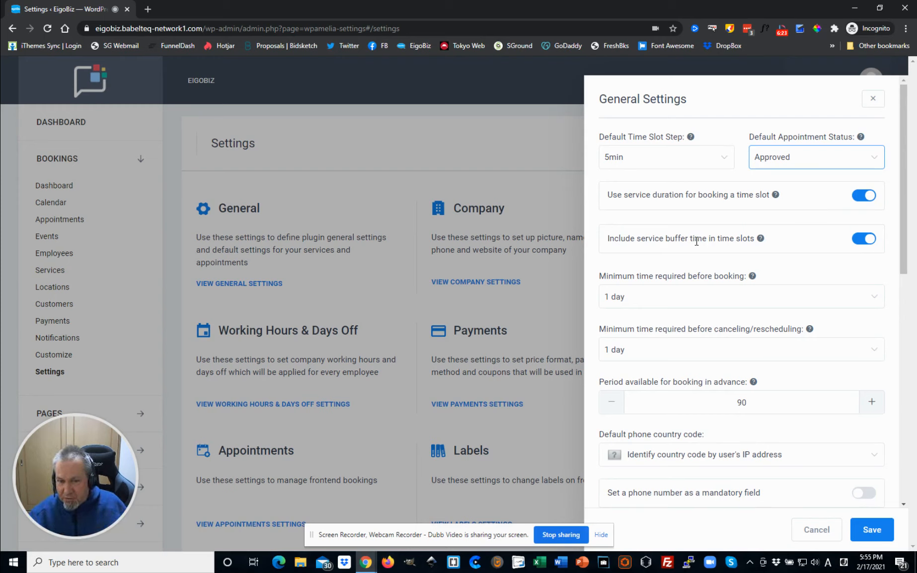
- Review the service buffer time option, the minimum times before booking and before canceling or rescheduling, and the advance booking period
mouse_move(760, 239)
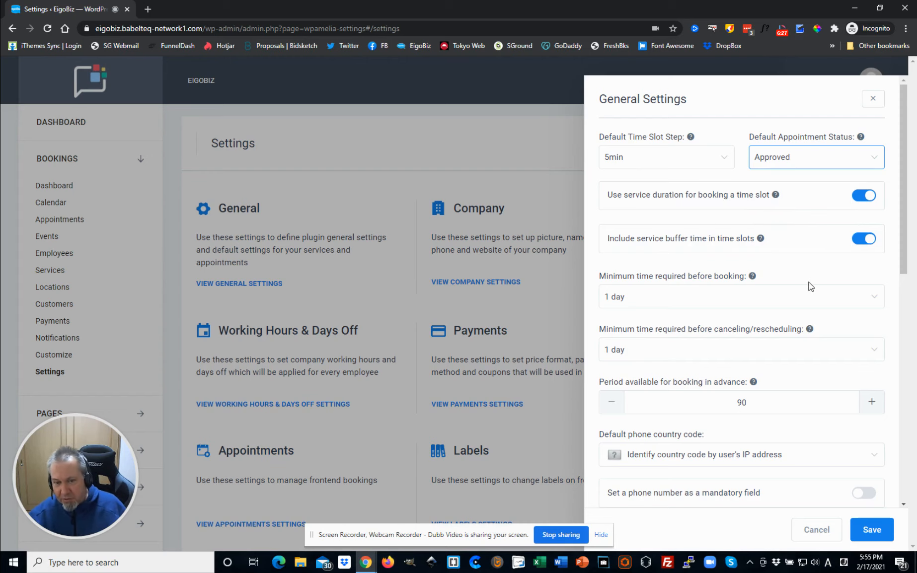
scroll(808, 286, down, 1)
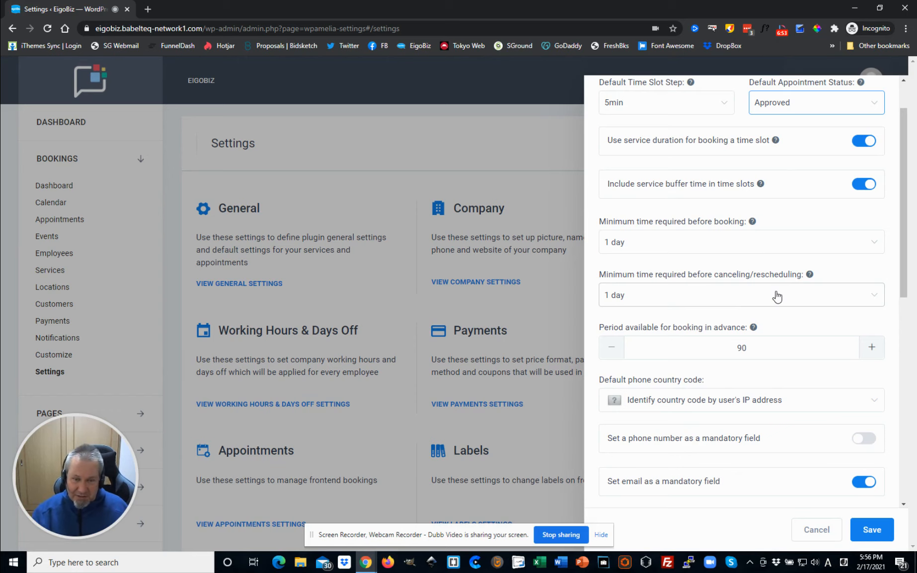
scroll(796, 306, down, 1)
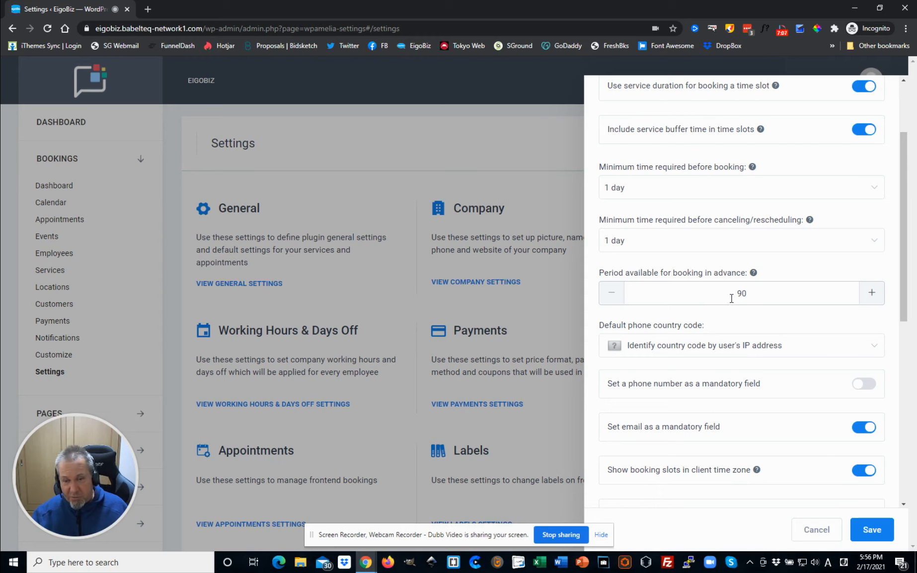
mouse_move(753, 274)
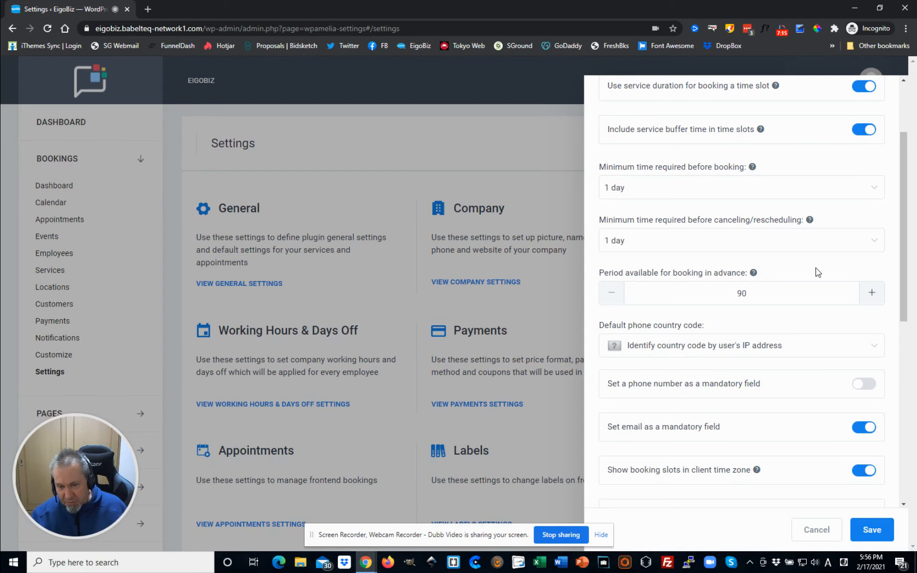
- Review the general settings for the default phone country code, mandatory phone and email fields, and booking slots in the client time zone
scroll(775, 263, down, 1)
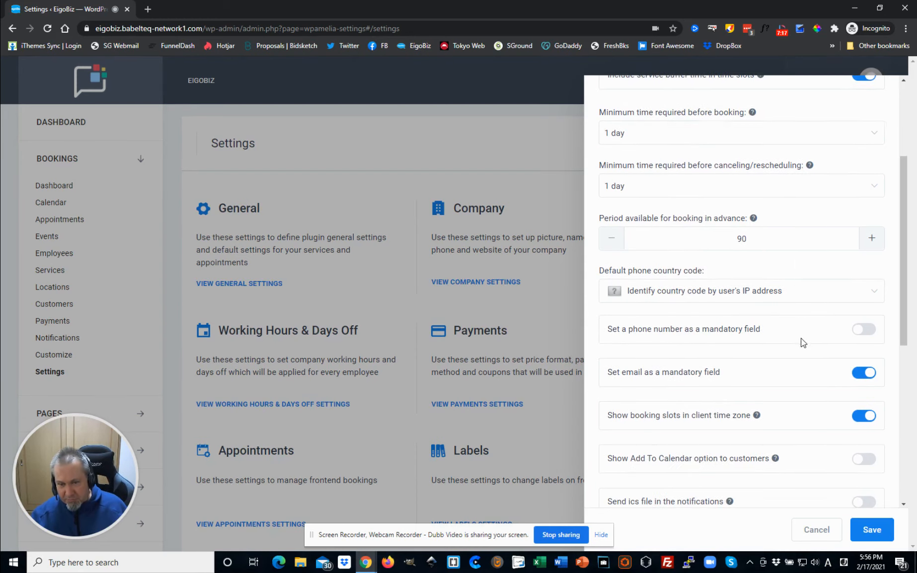
scroll(775, 328, down, 1)
scroll(747, 315, down, 1)
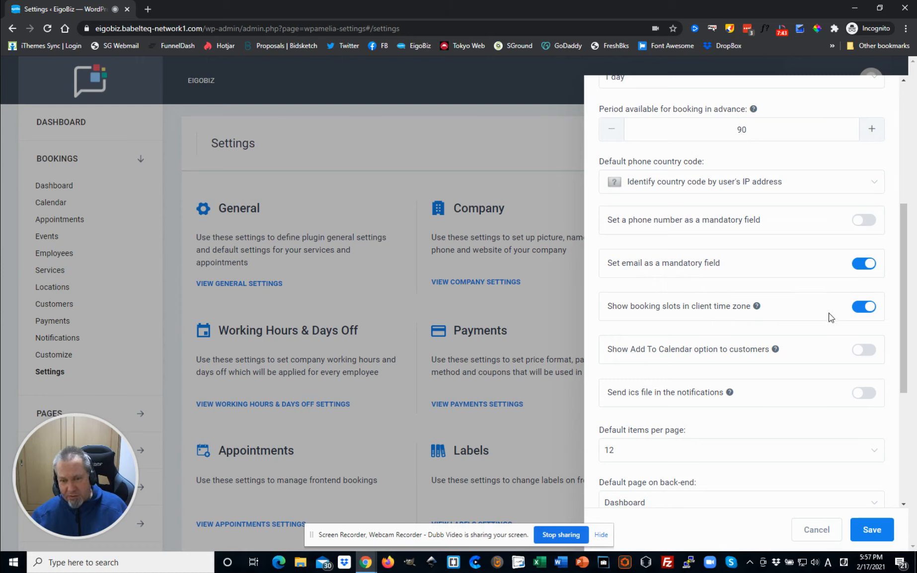
scroll(816, 307, down, 1)
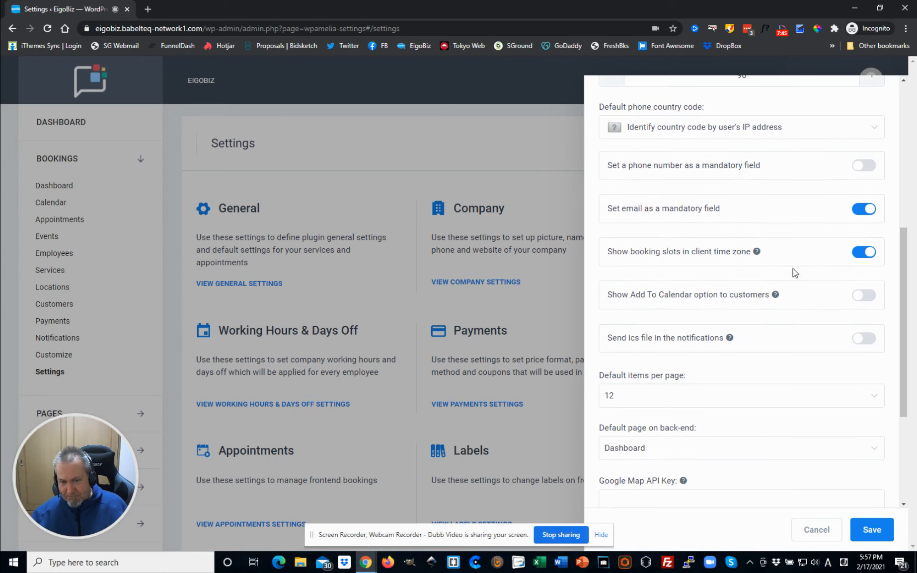
- Review the remaining general settings, from the calendar and ics file options to Google reCAPTCHA, and close them without saving
scroll(783, 275, down, 1)
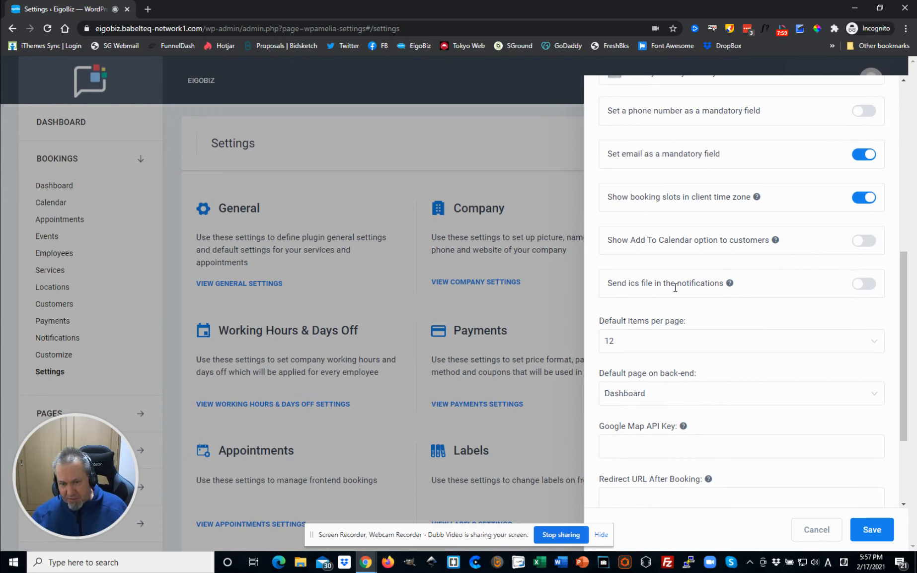
mouse_move(729, 286)
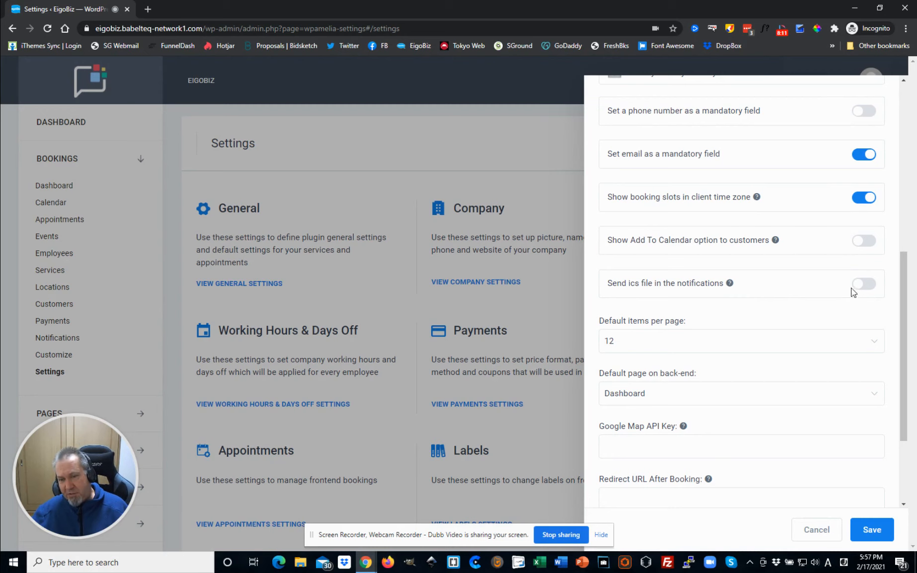
scroll(760, 310, down, 1)
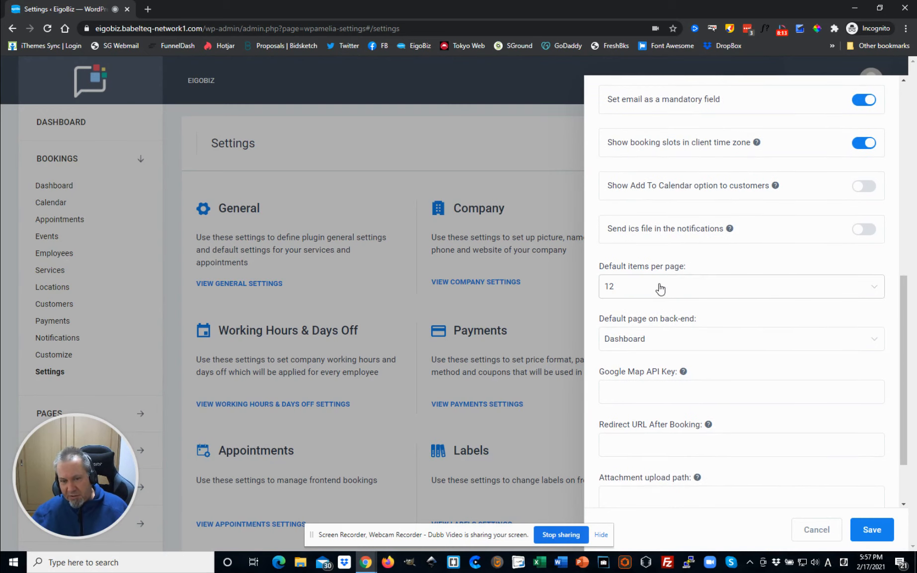
scroll(715, 259, down, 1)
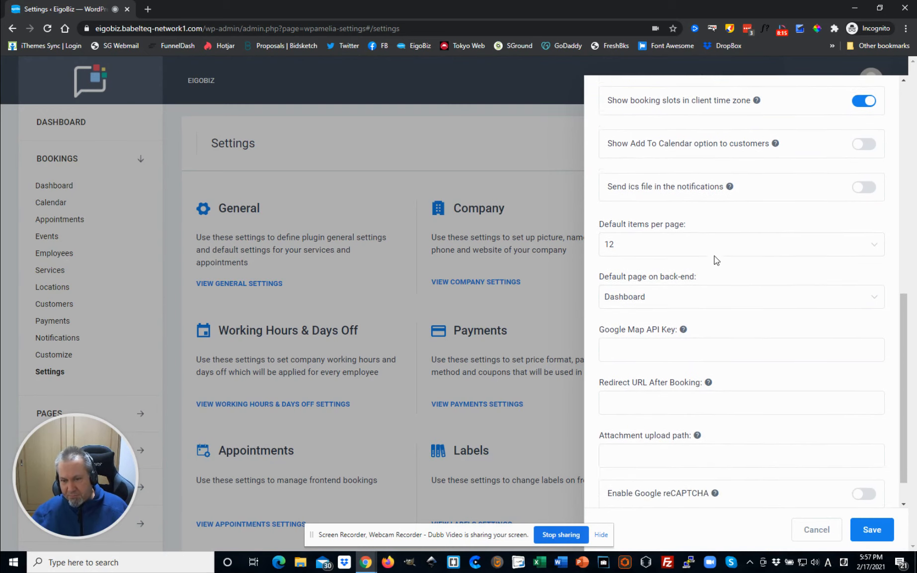
scroll(759, 310, down, 1)
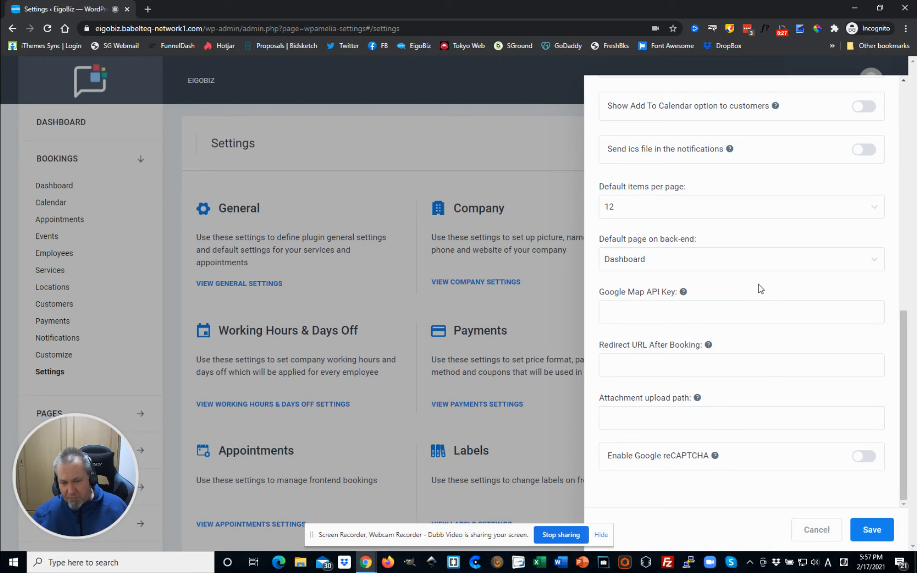
click(453, 185)
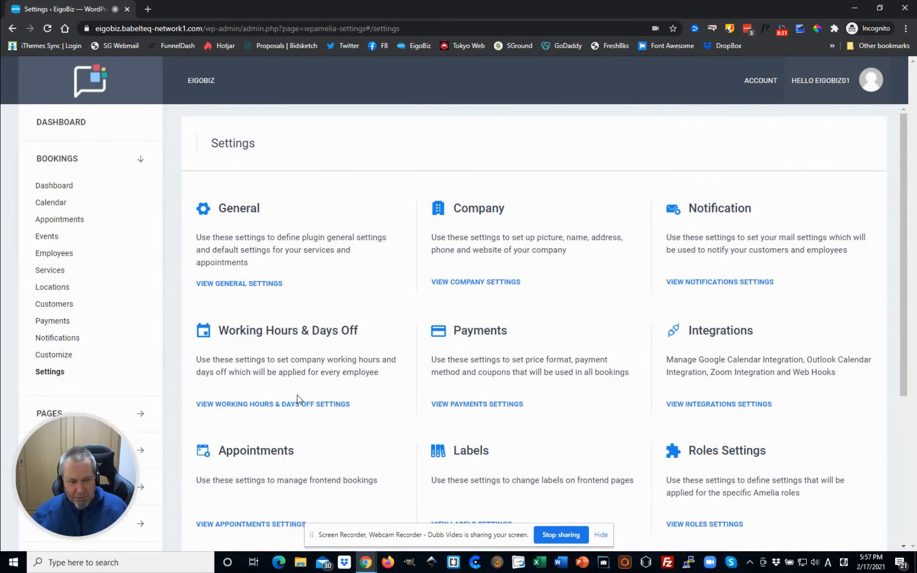
- Open the company's Working Hours & Days Off settings, review the weekly work hours, and close them without saving
click(304, 405)
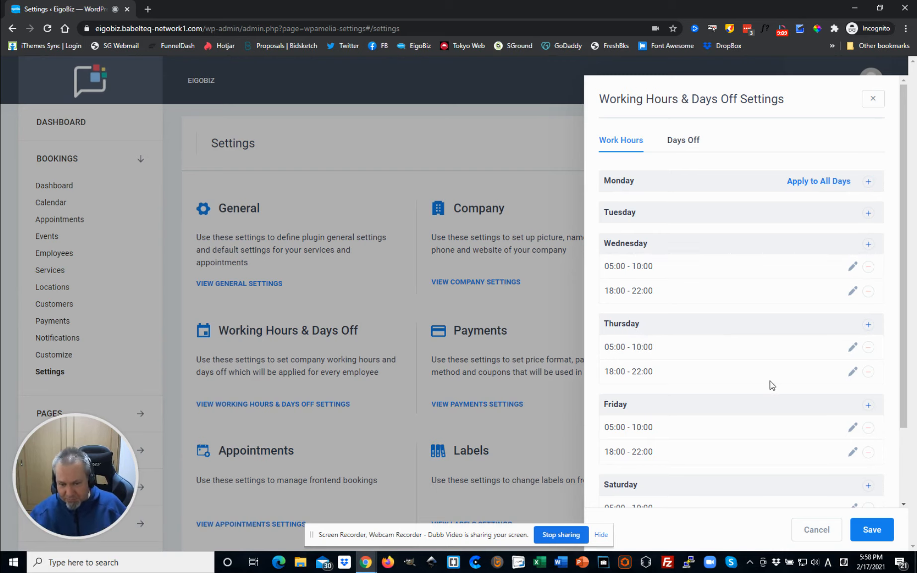
scroll(769, 381, down, 2)
scroll(769, 381, up, 2)
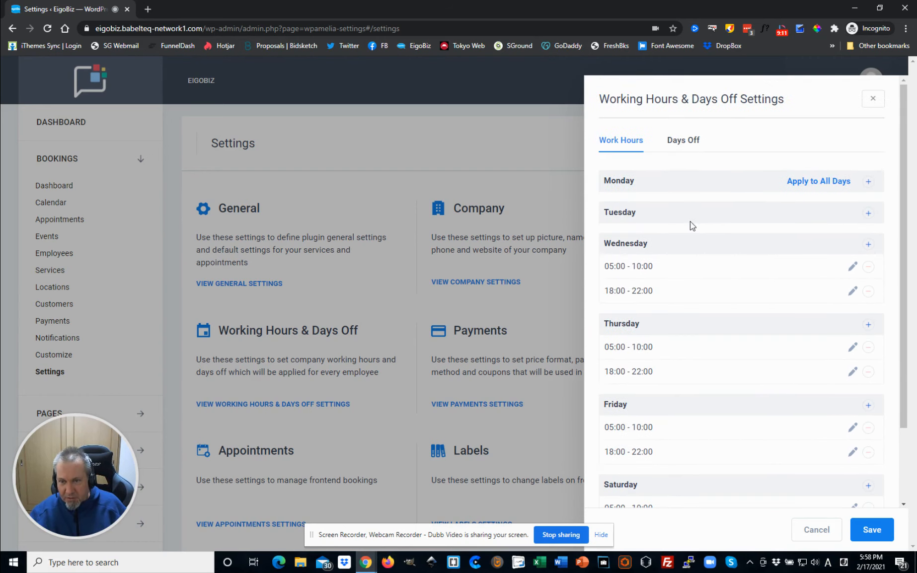
click(464, 160)
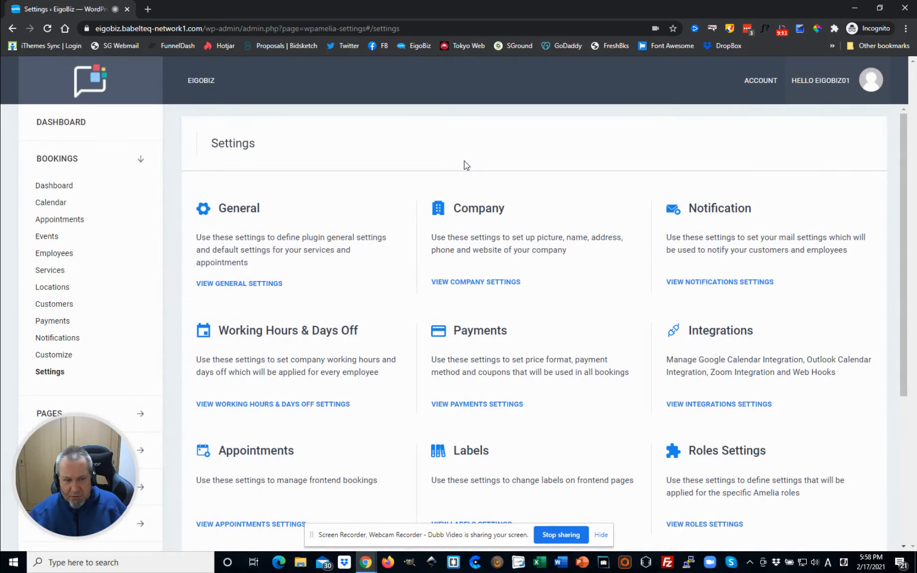
- Open the Appointments settings, review the maximum and minimum capacity options and recurring placeholders, and close them without saving
scroll(345, 372, down, 3)
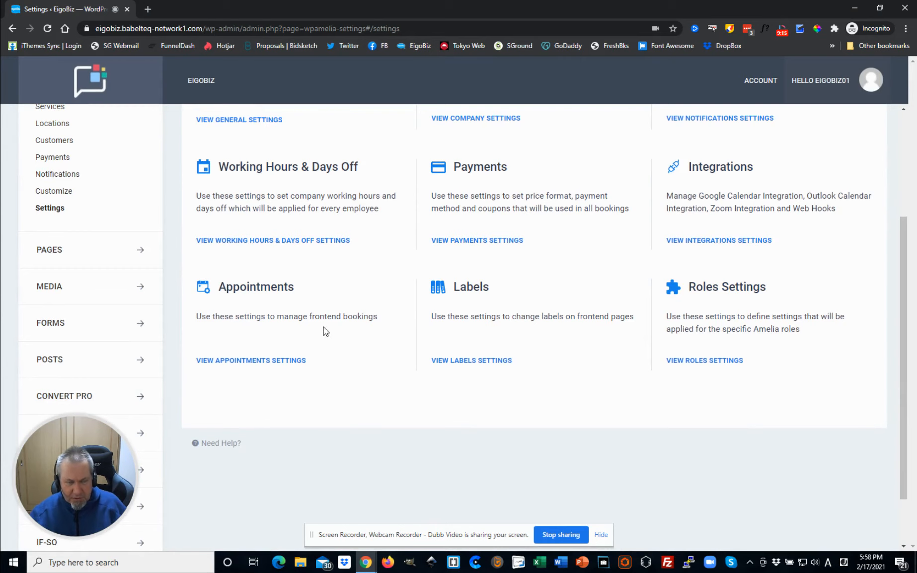
click(278, 361)
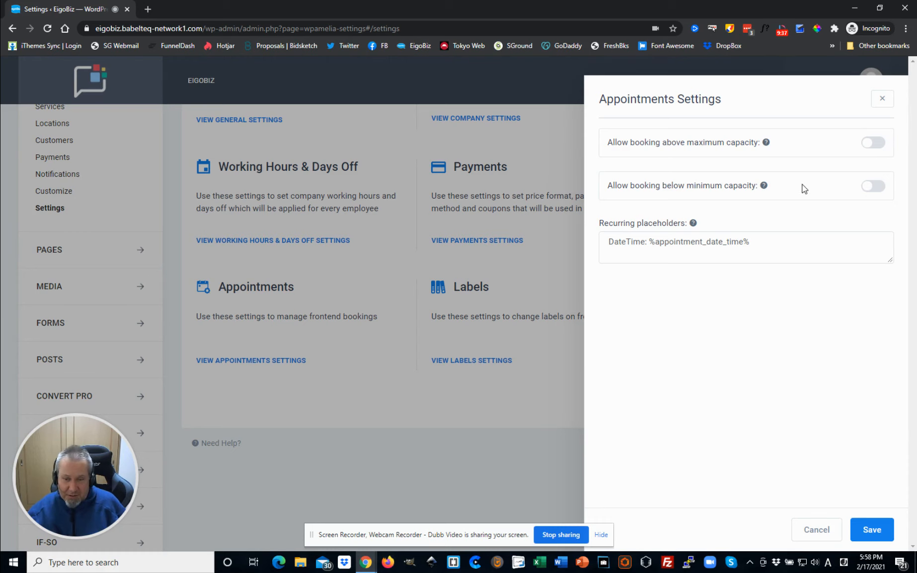
click(543, 130)
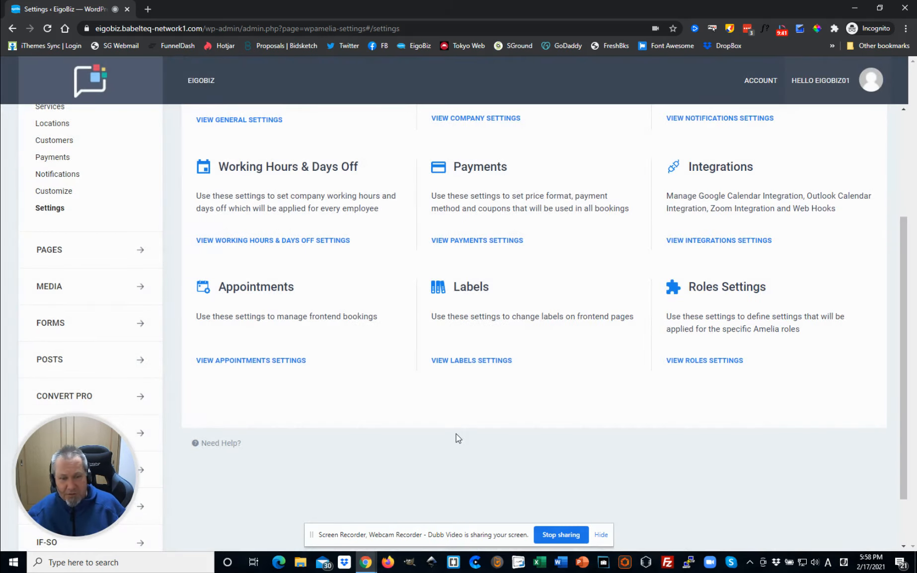
scroll(596, 447, up, 3)
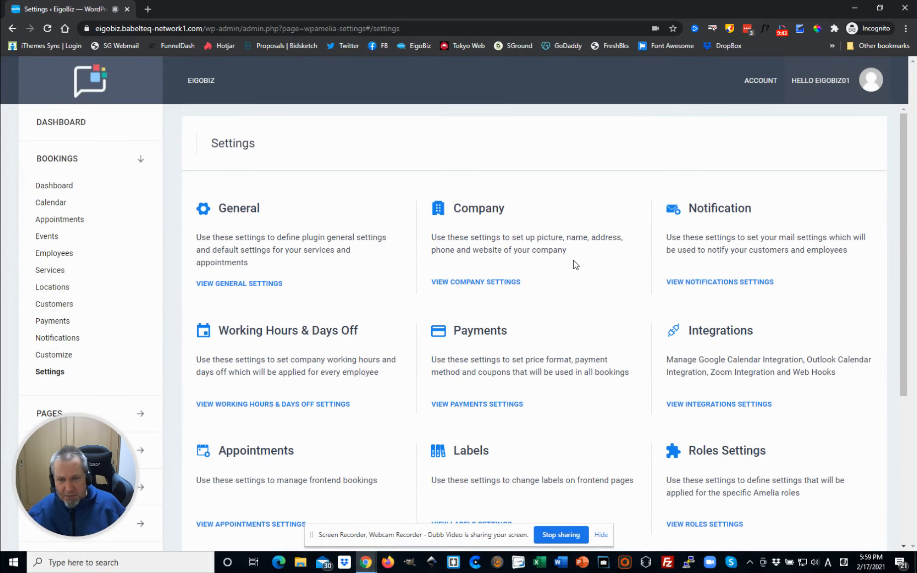
scroll(586, 239, down, 3)
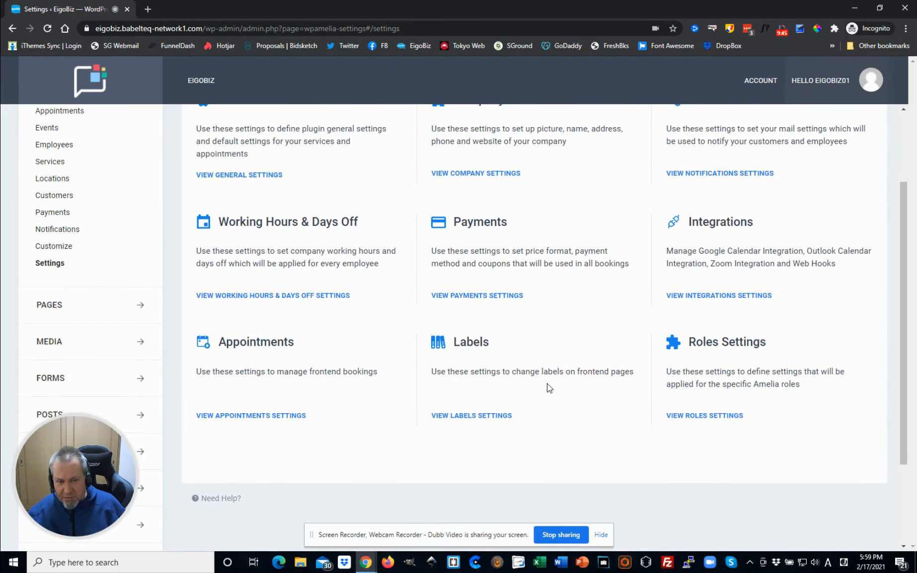
scroll(548, 387, up, 3)
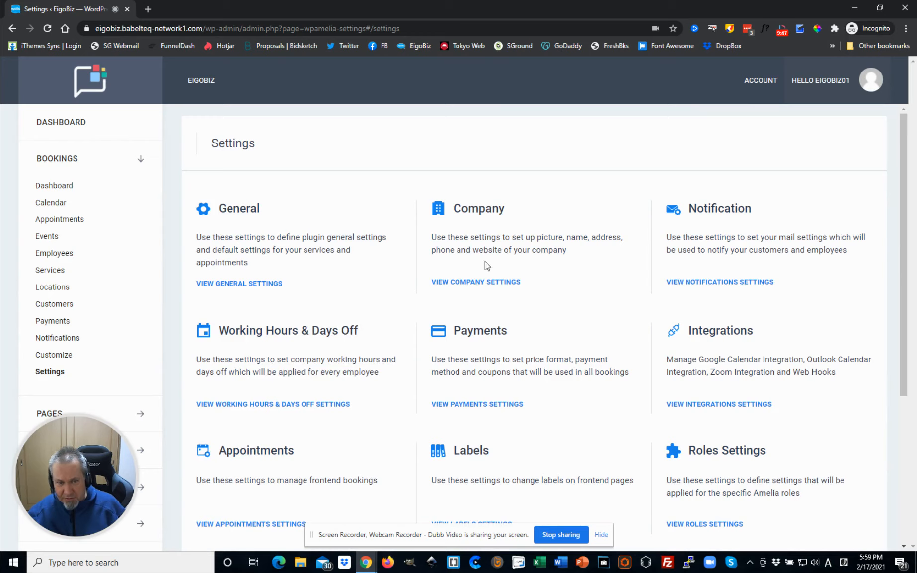